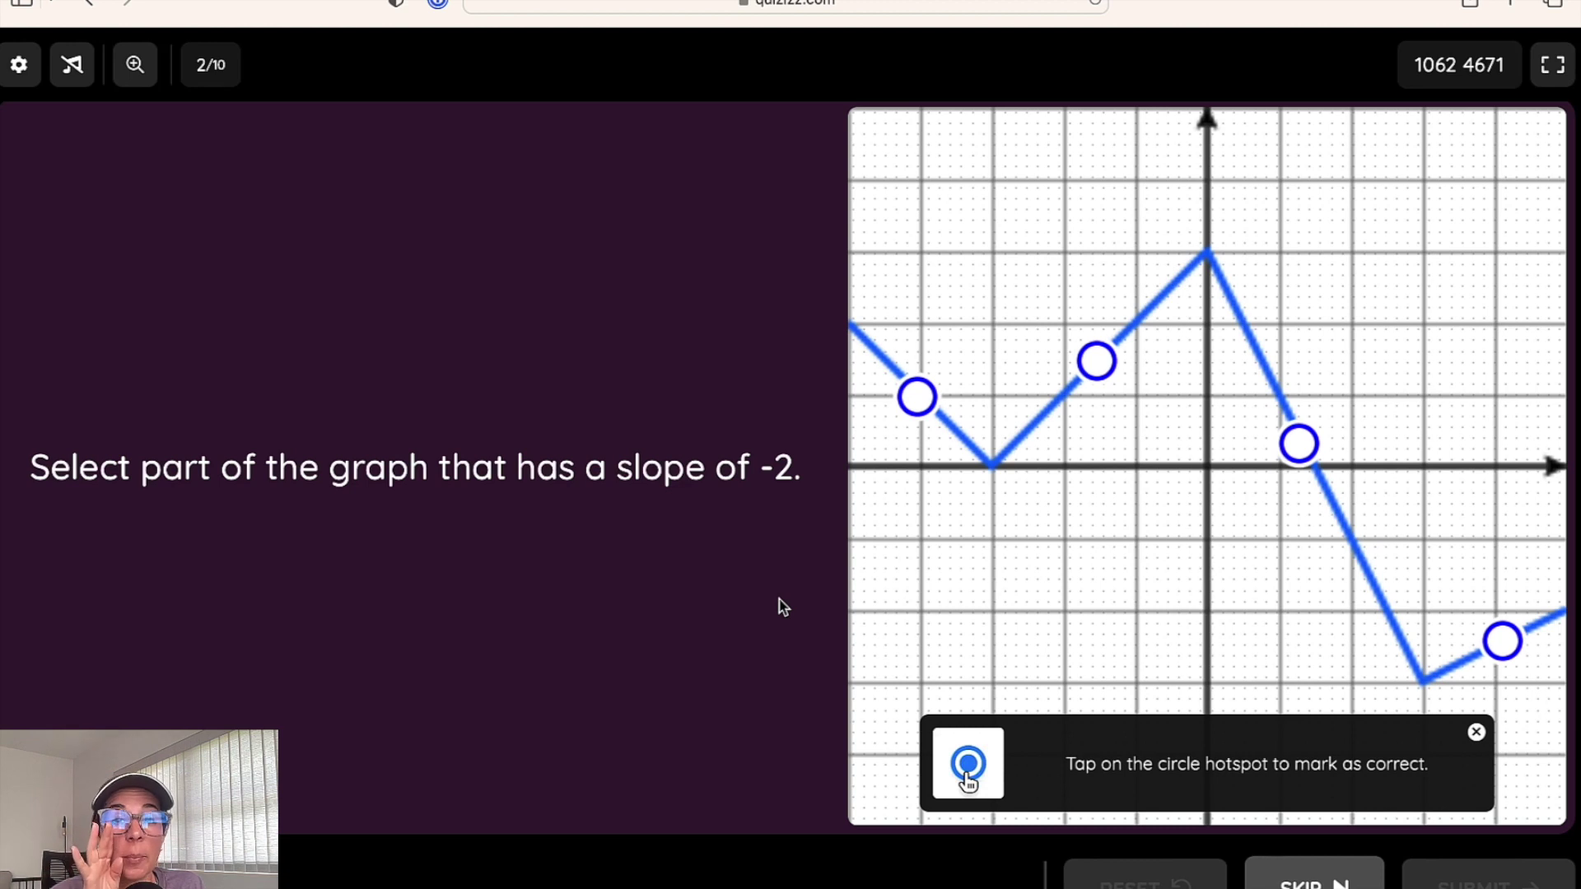
- Dismiss the hint, select the hotspot on the steep descending segment as slope -2, and submit
{"action": "left_click", "coordinate": [1476, 734]}
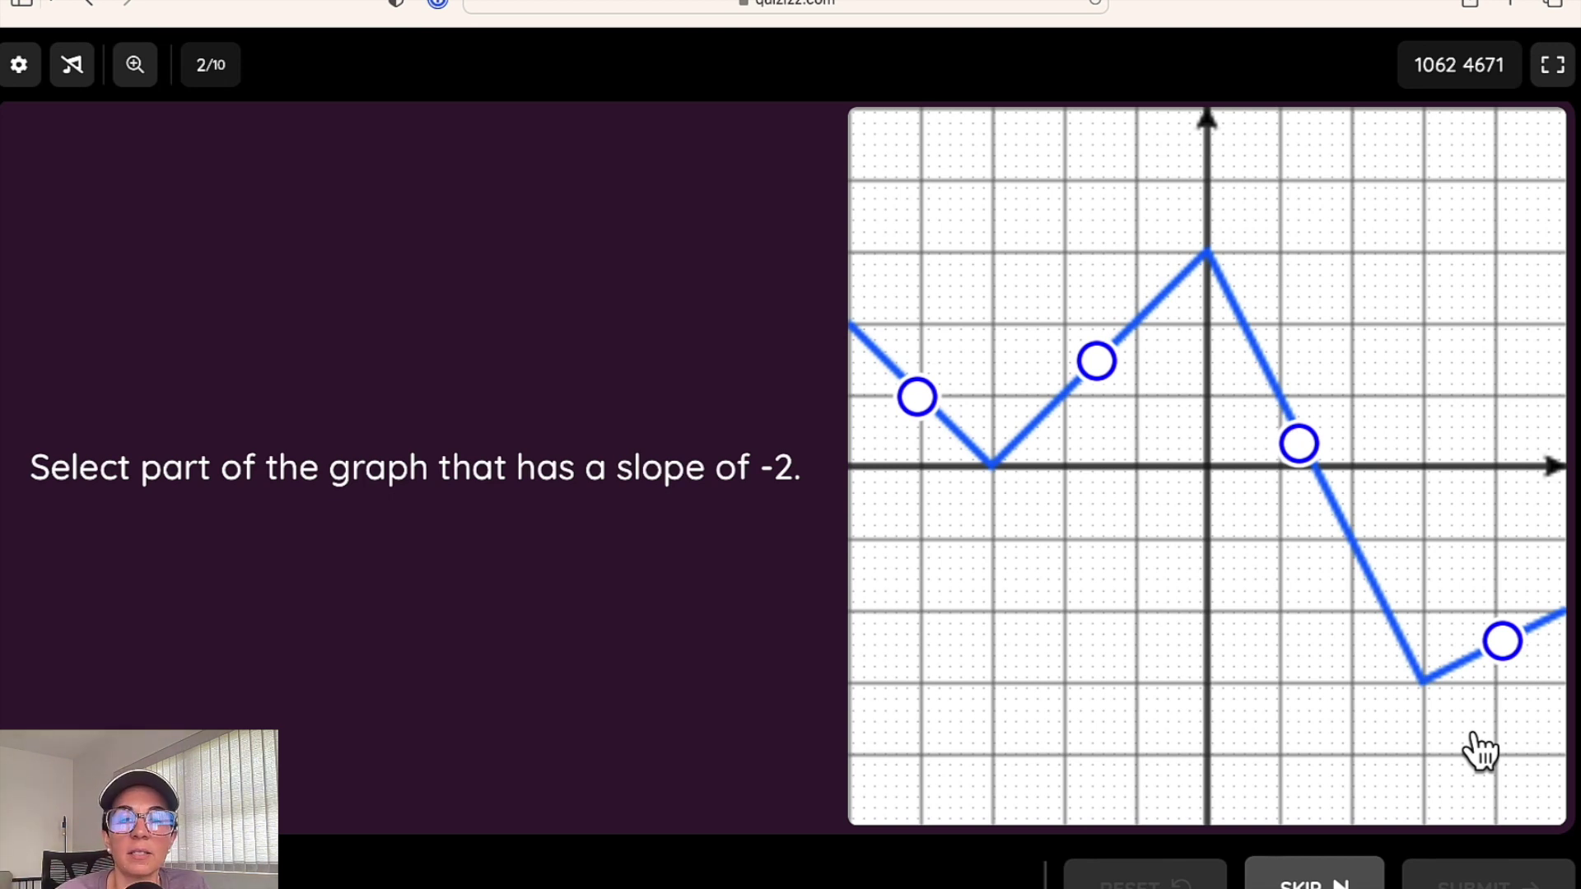
{"action": "left_click", "coordinate": [1300, 449]}
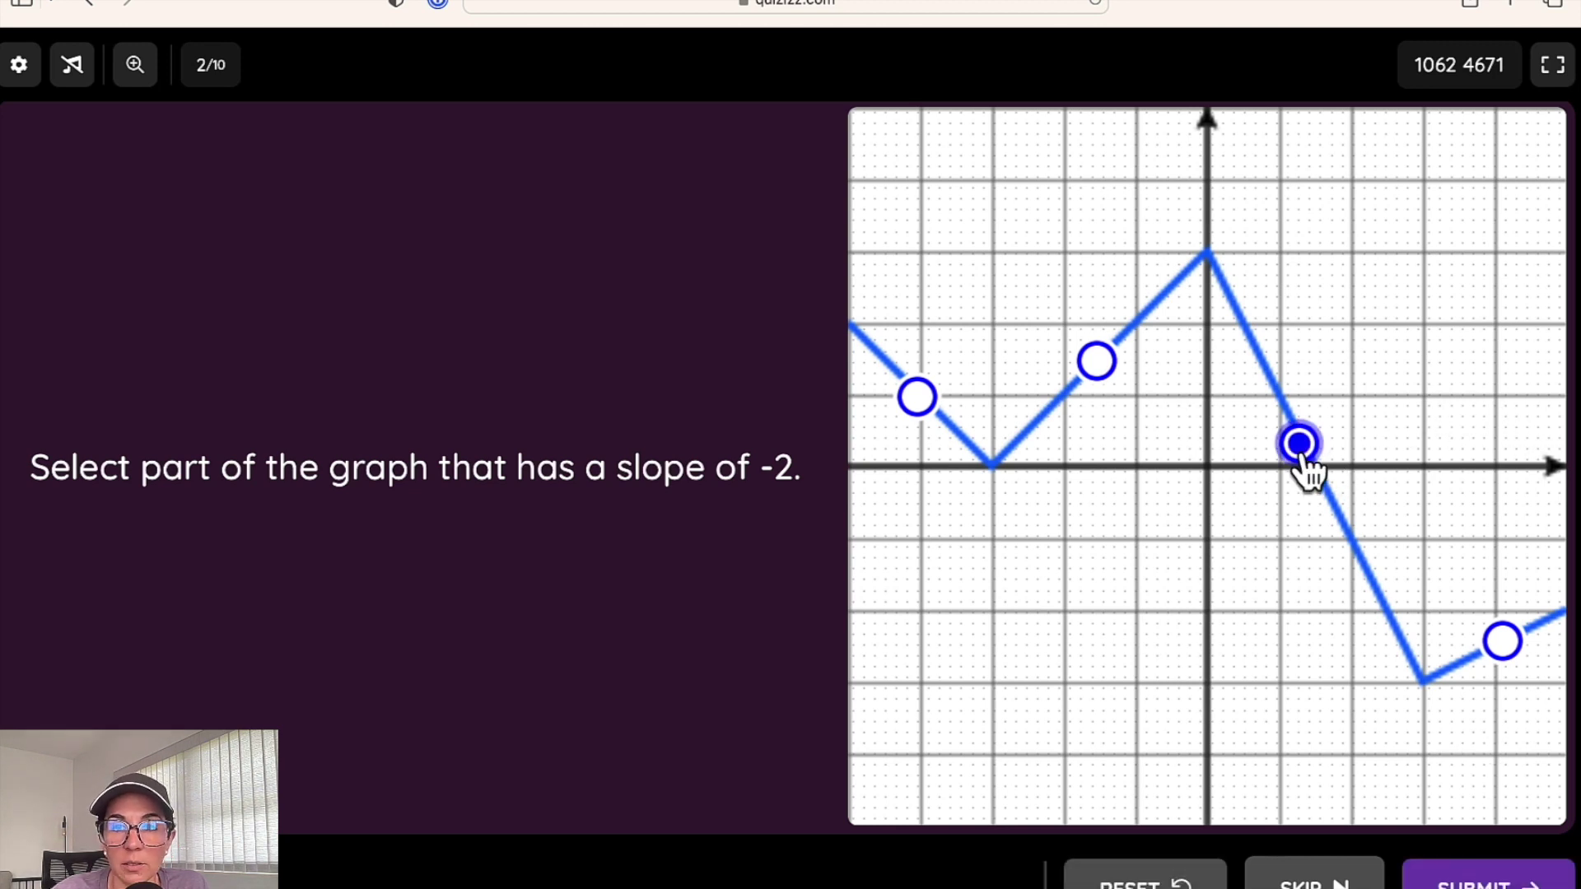
{"action": "key", "text": "Return"}
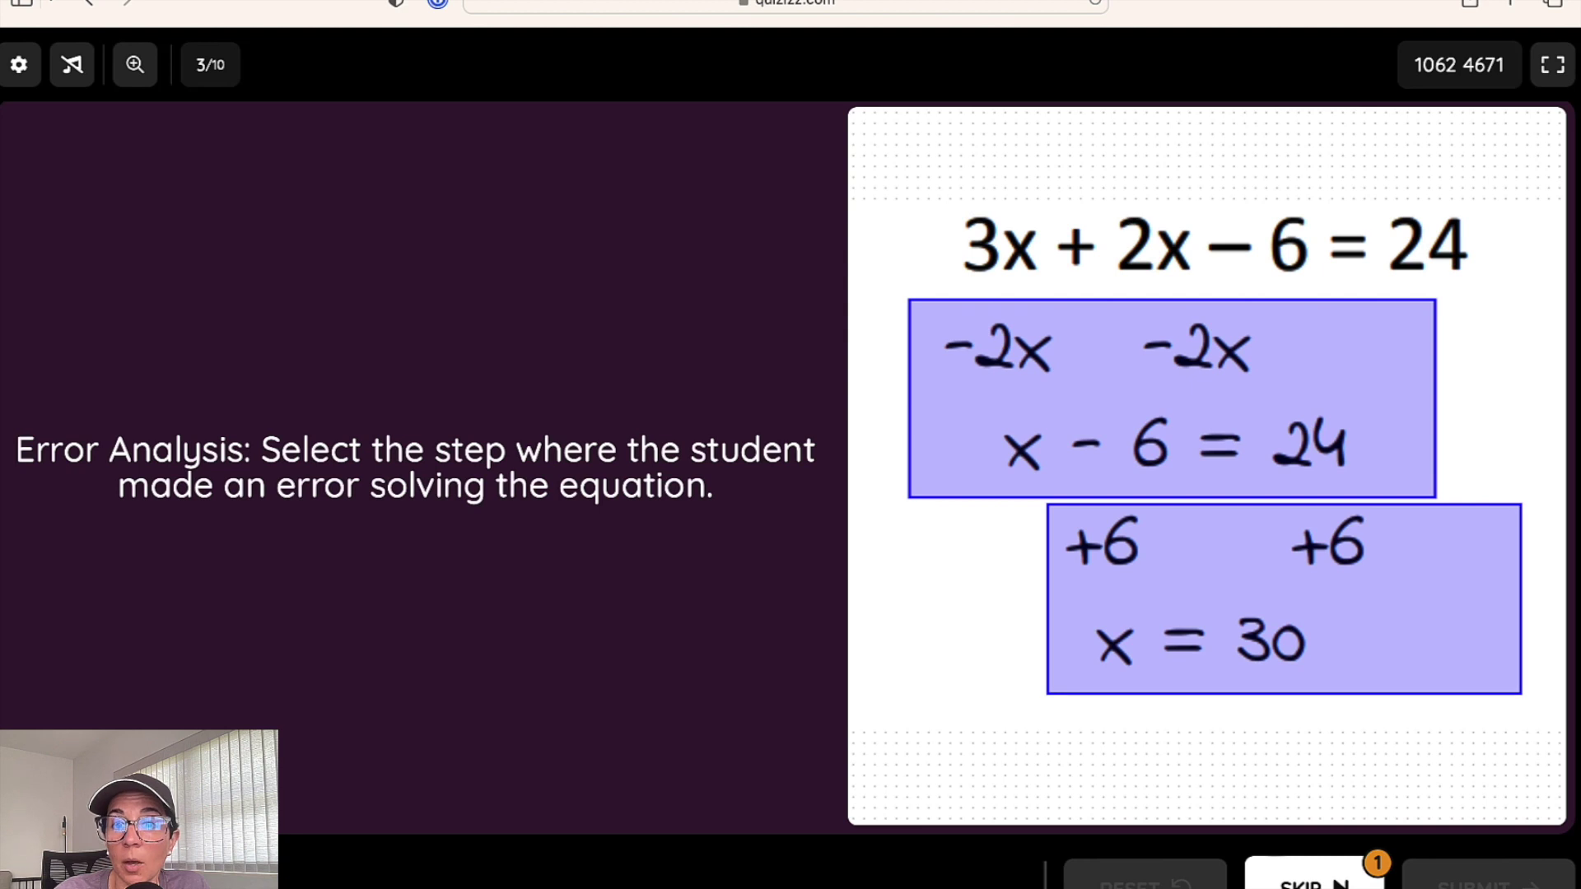
- Skip the error-analysis question about solving 3x + 2x − 6 = 24
{"action": "left_click", "coordinate": [1314, 879]}
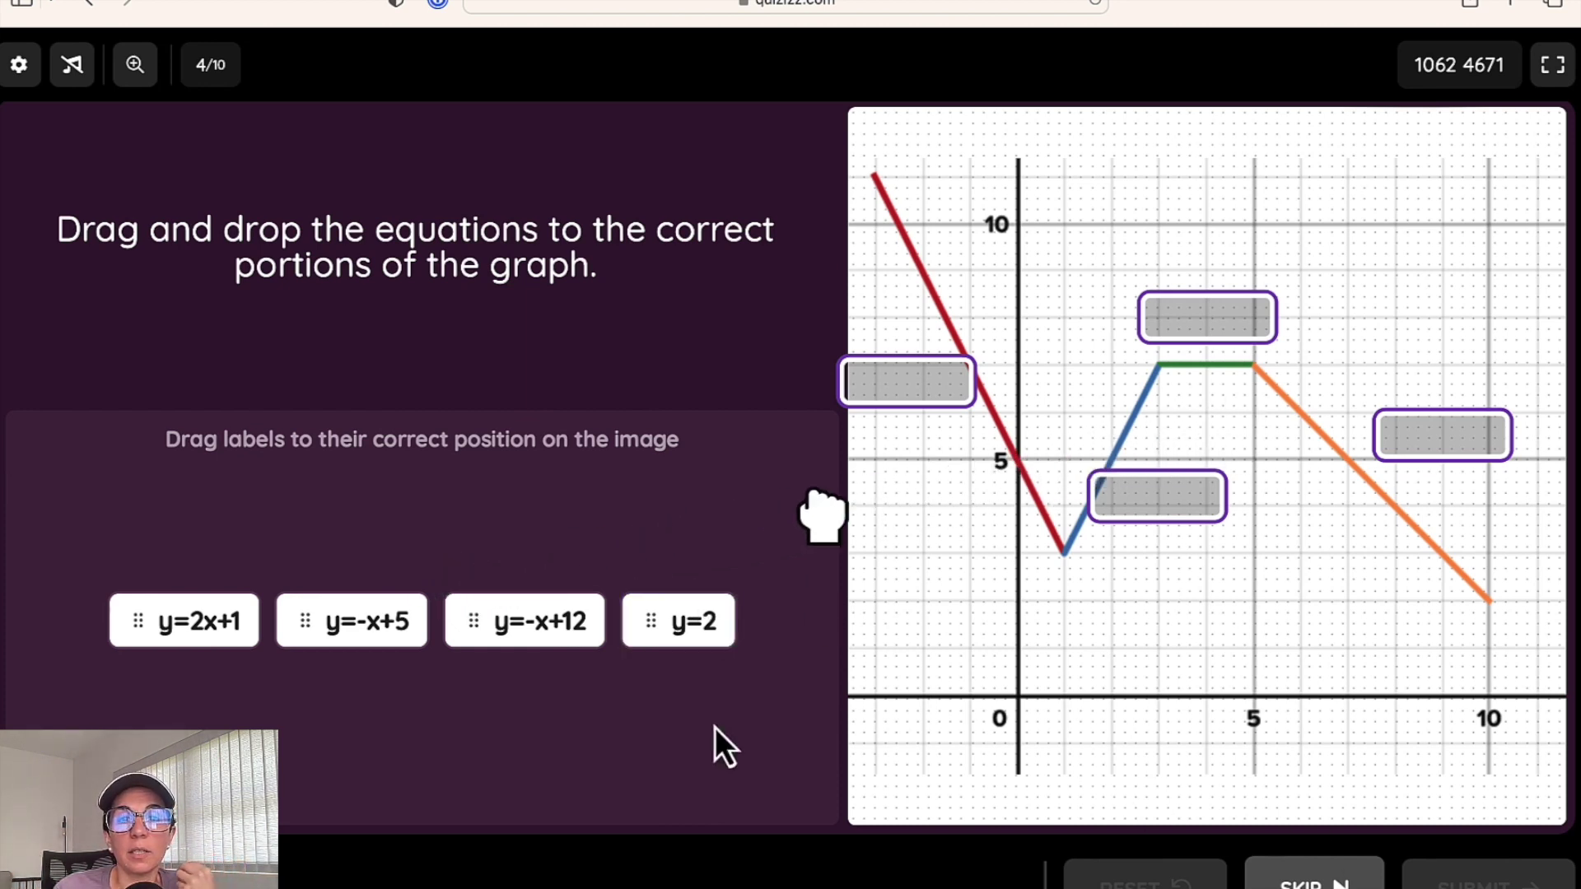
- Drop y=2 onto the flat green segment and y=-x+5 onto the red line, then skip ahead
{"action": "left_click_drag", "start_coordinate": [663, 635], "coordinate": [906, 412]}
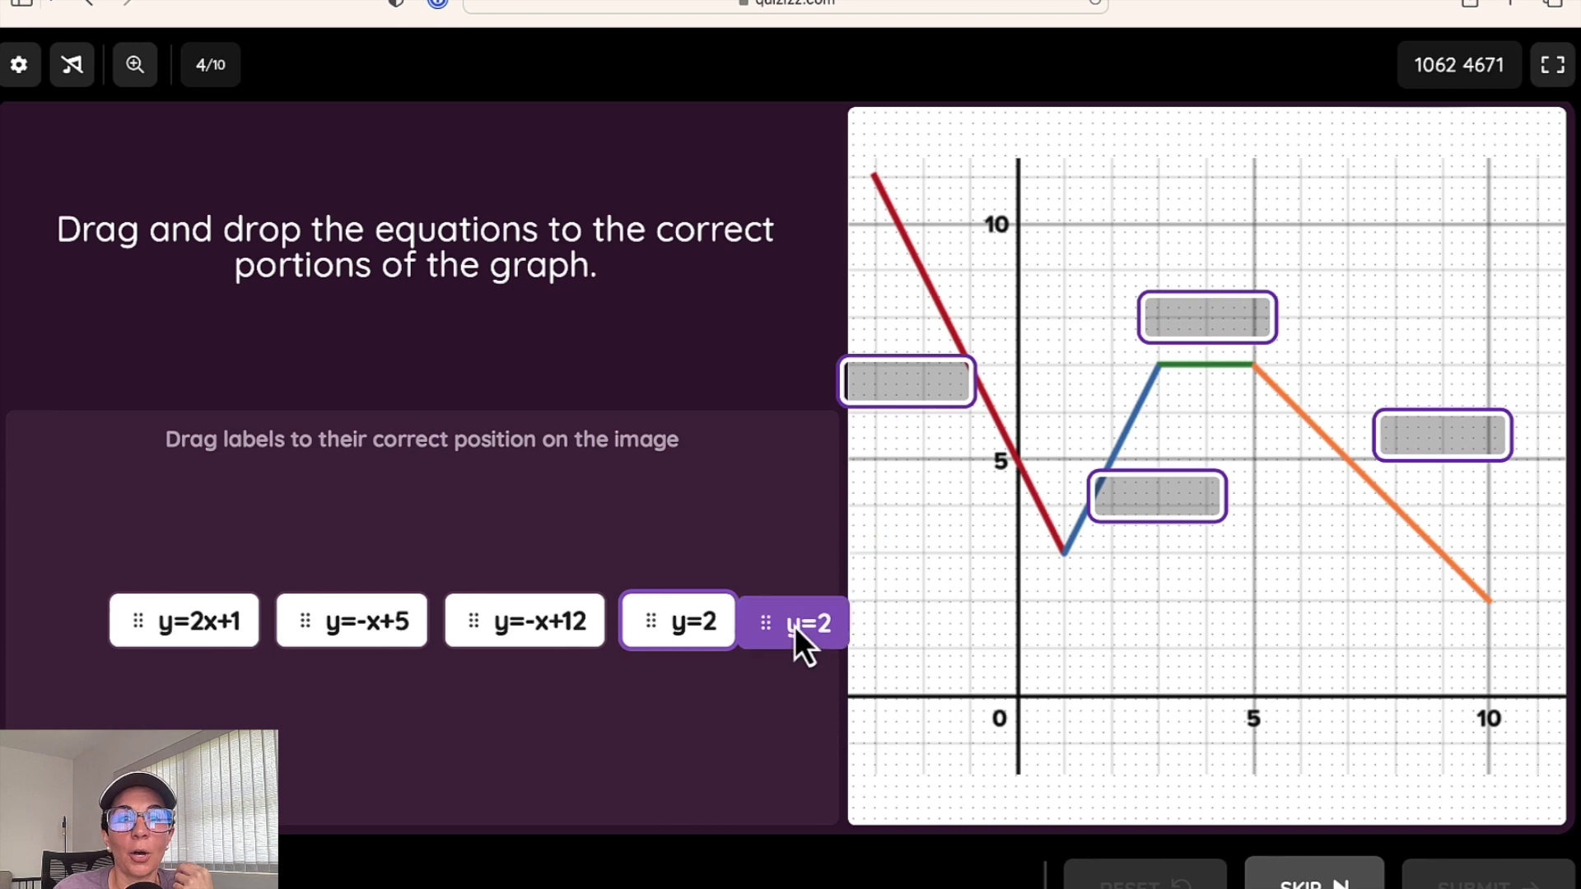
{"action": "left_click_drag", "start_coordinate": [1199, 331], "coordinate": [1200, 338]}
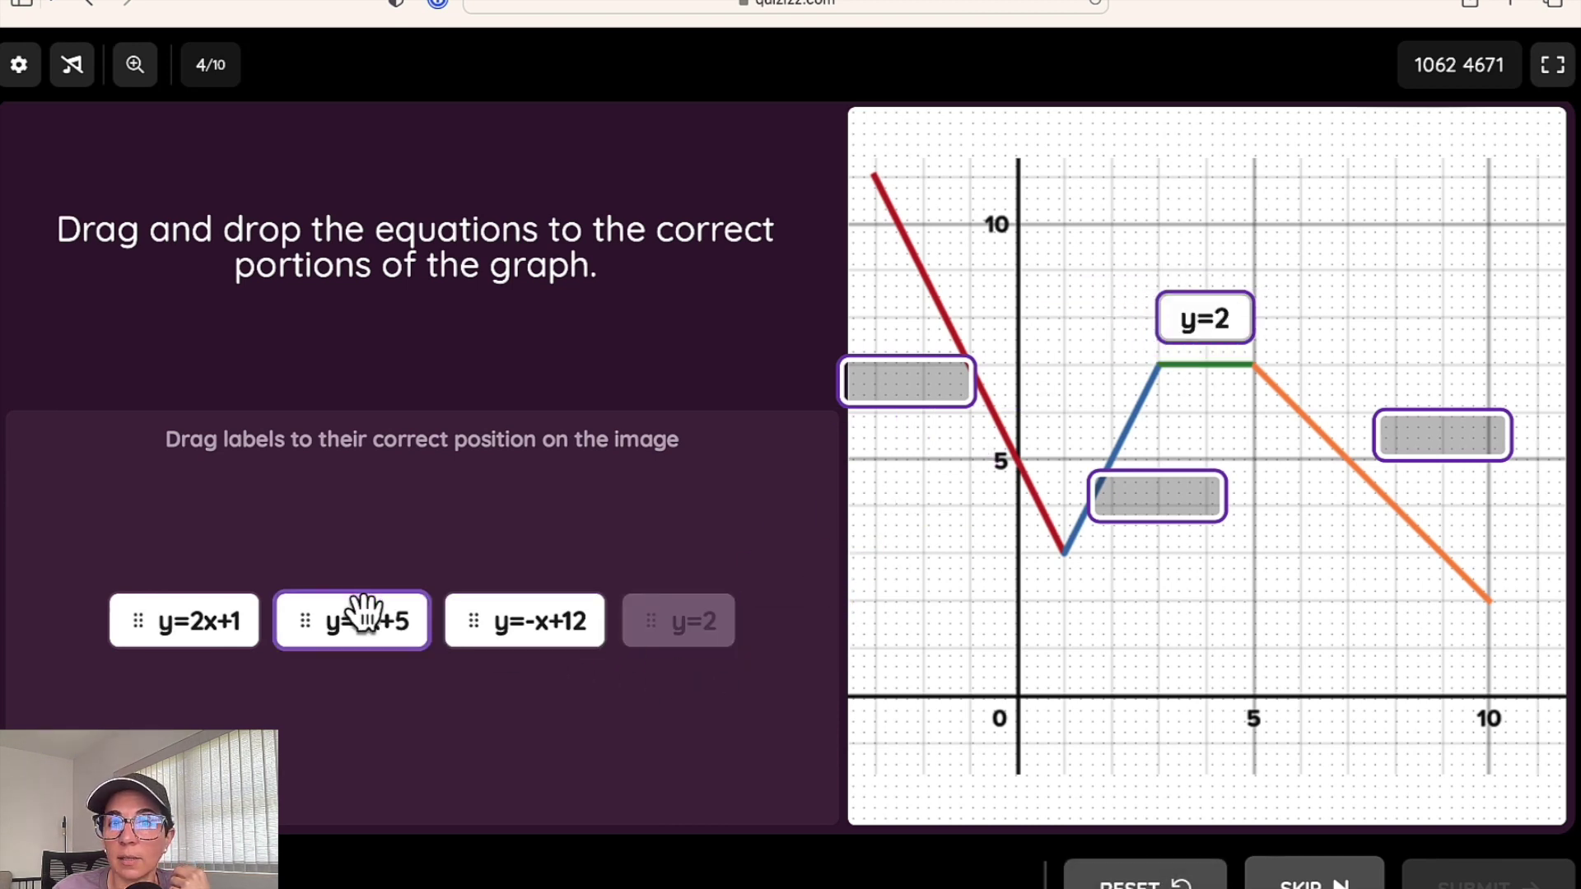
{"action": "left_click_drag", "start_coordinate": [363, 614], "coordinate": [913, 429]}
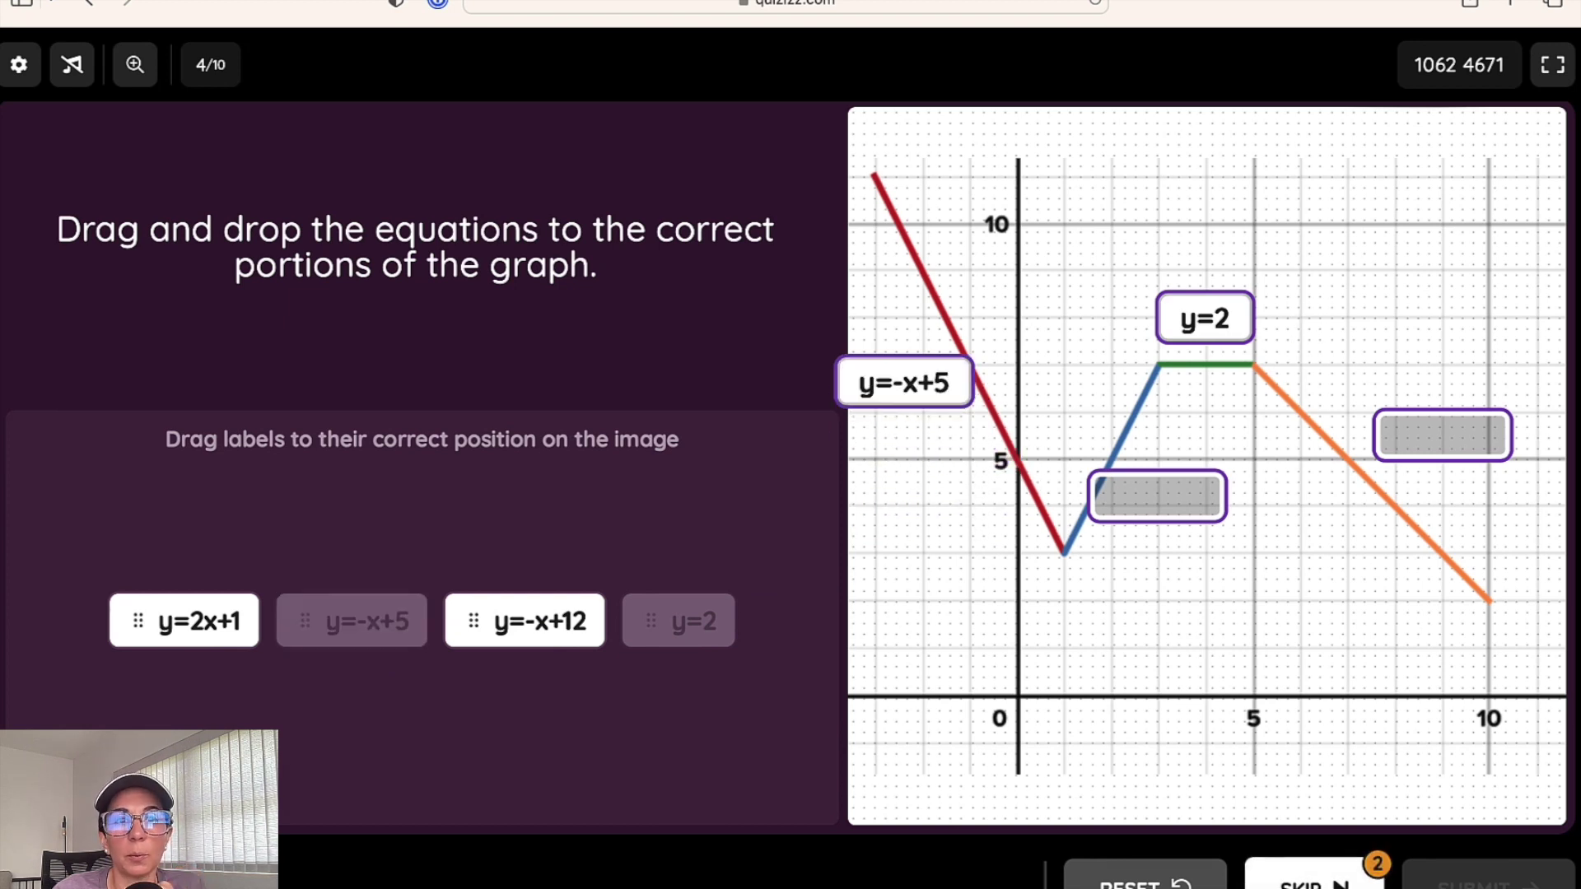
{"action": "left_click", "coordinate": [1369, 871]}
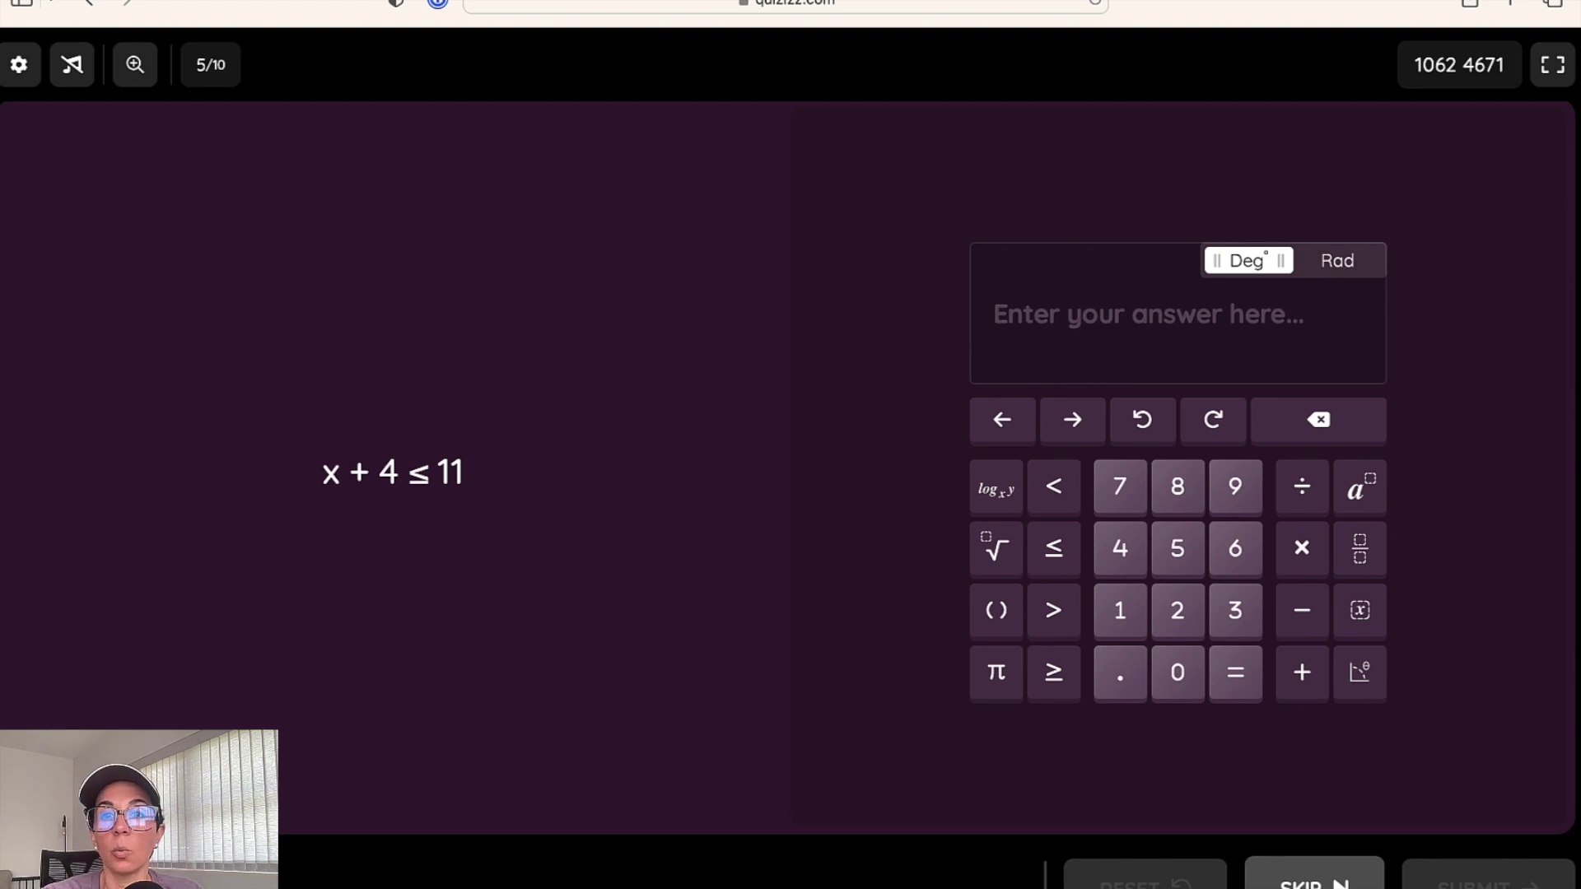
- Enter x≤7 as the solution to x + 4 ≤ 11 and submit it
{"action": "type", "text": "x"}
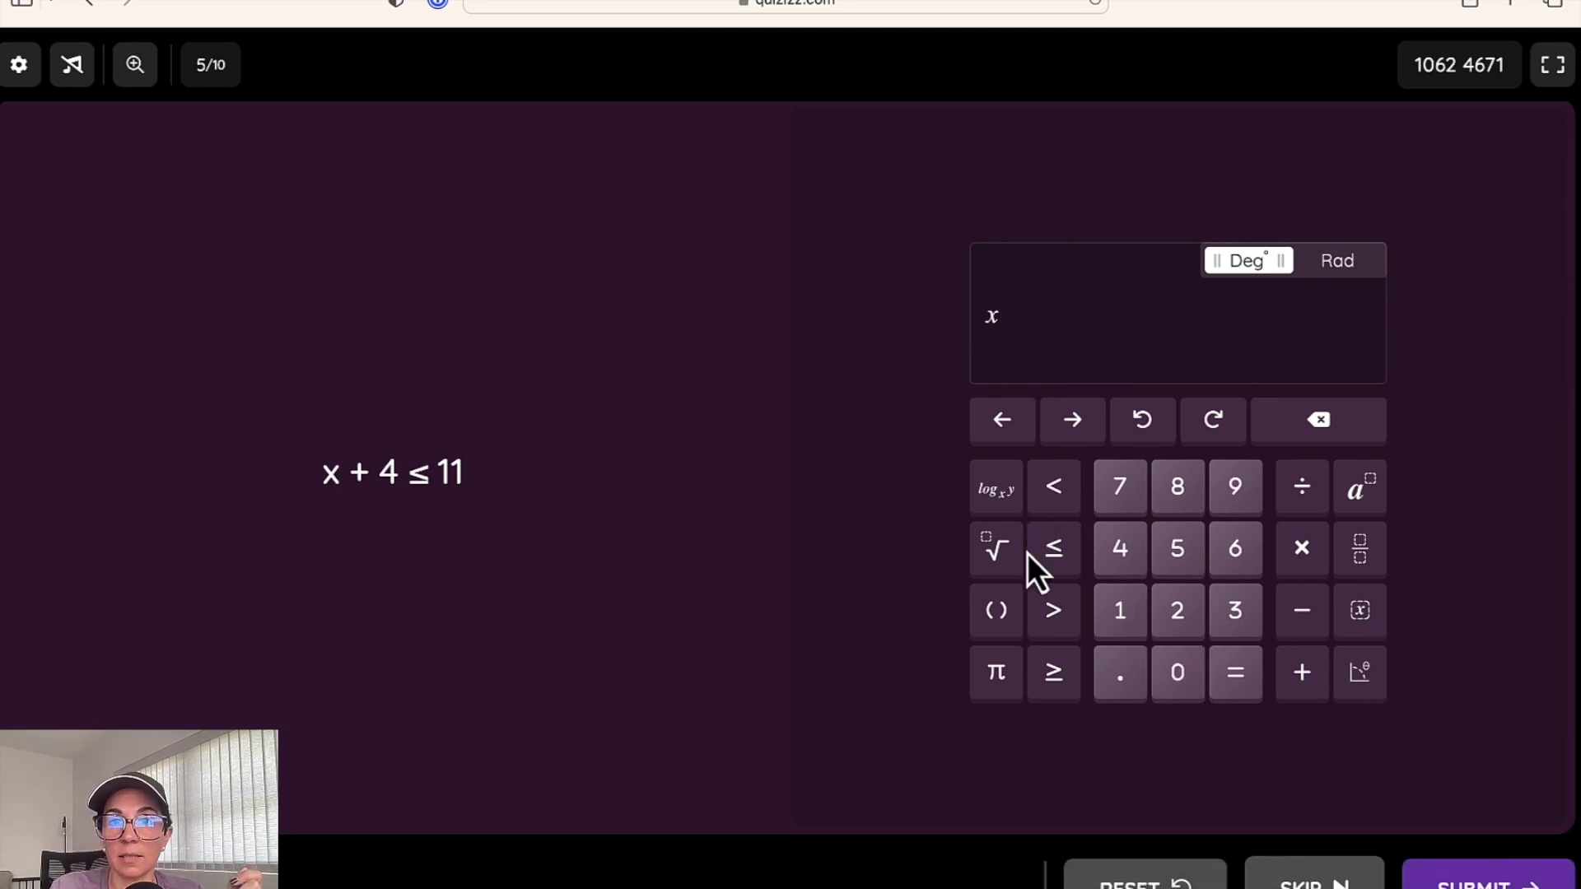
{"action": "left_click", "coordinate": [1055, 568]}
{"action": "left_click", "coordinate": [1116, 507]}
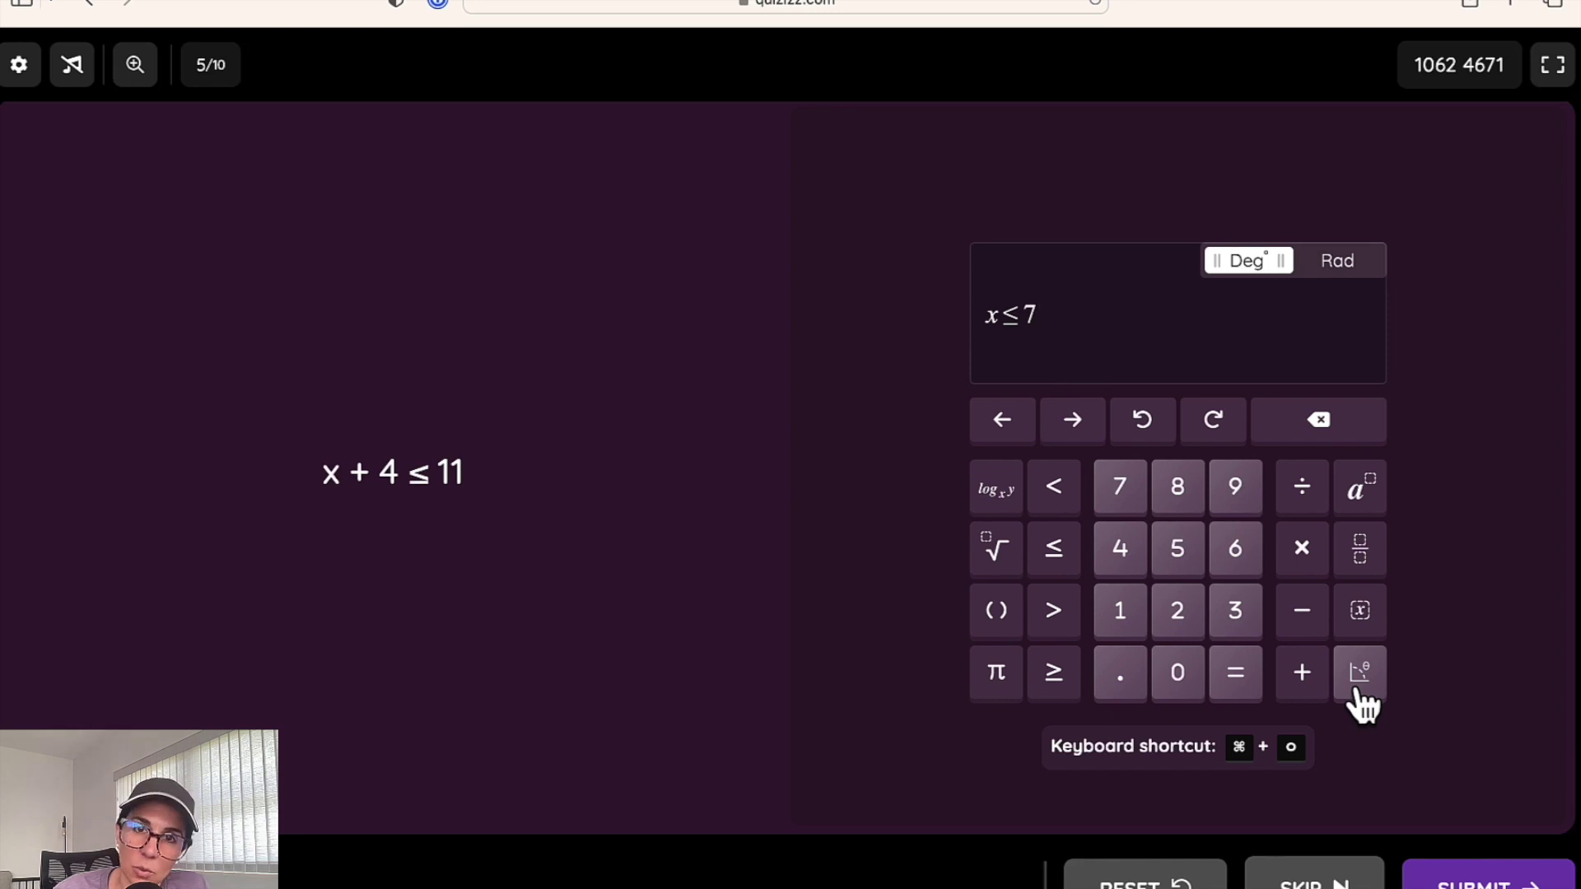
{"action": "left_click", "coordinate": [1474, 877]}
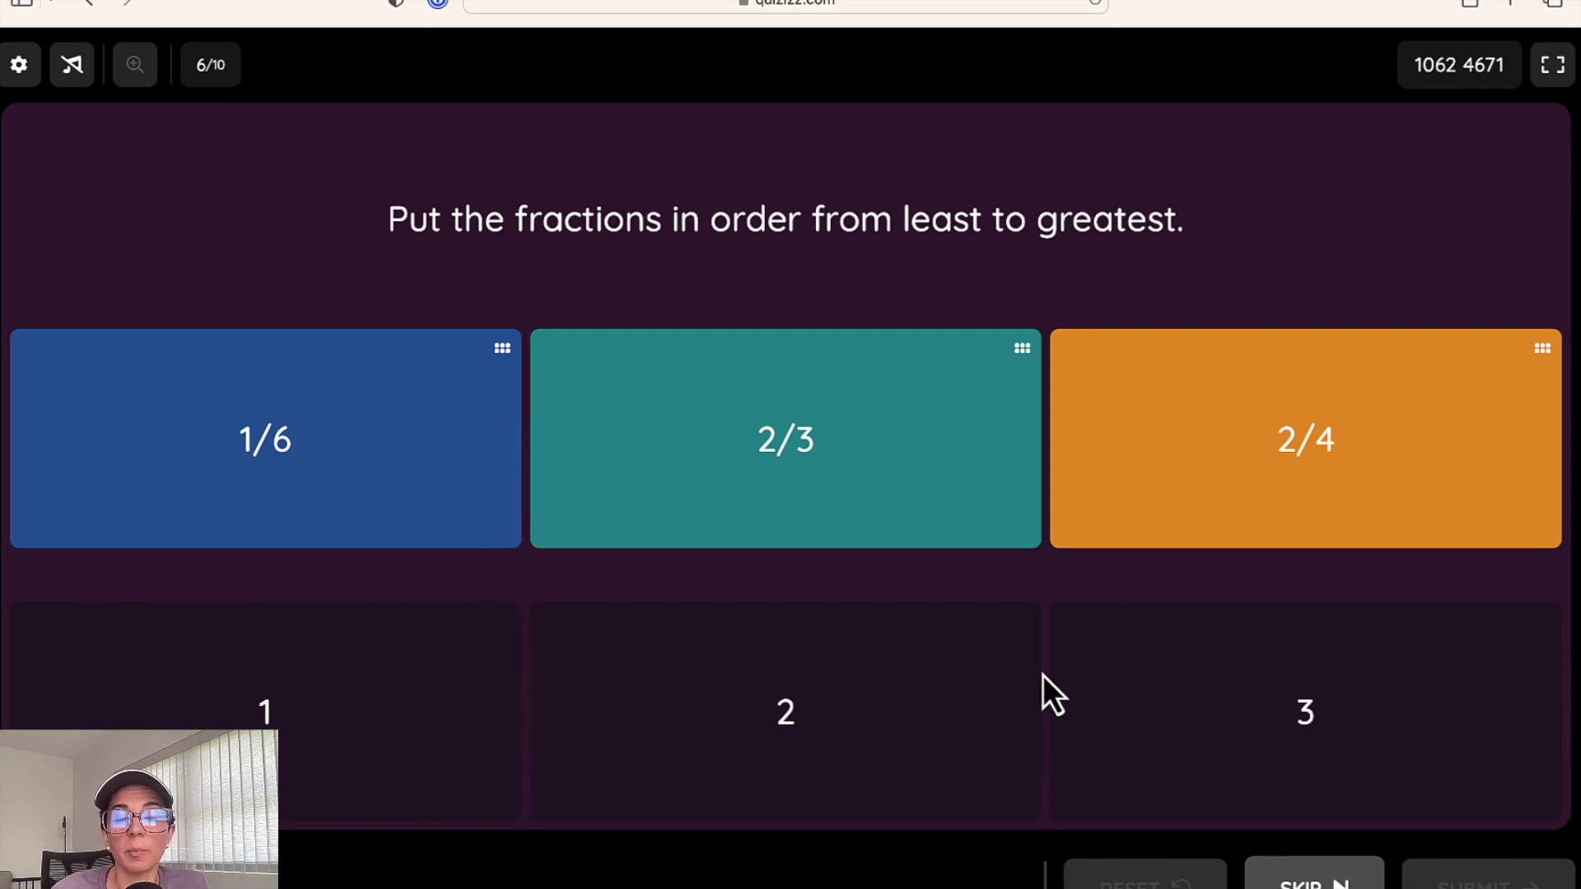
- Arrange the fraction cards in slots 1–3 as 1/6, 2/4, 2/3
{"action": "left_click_drag", "start_coordinate": [1217, 450], "coordinate": [1076, 674]}
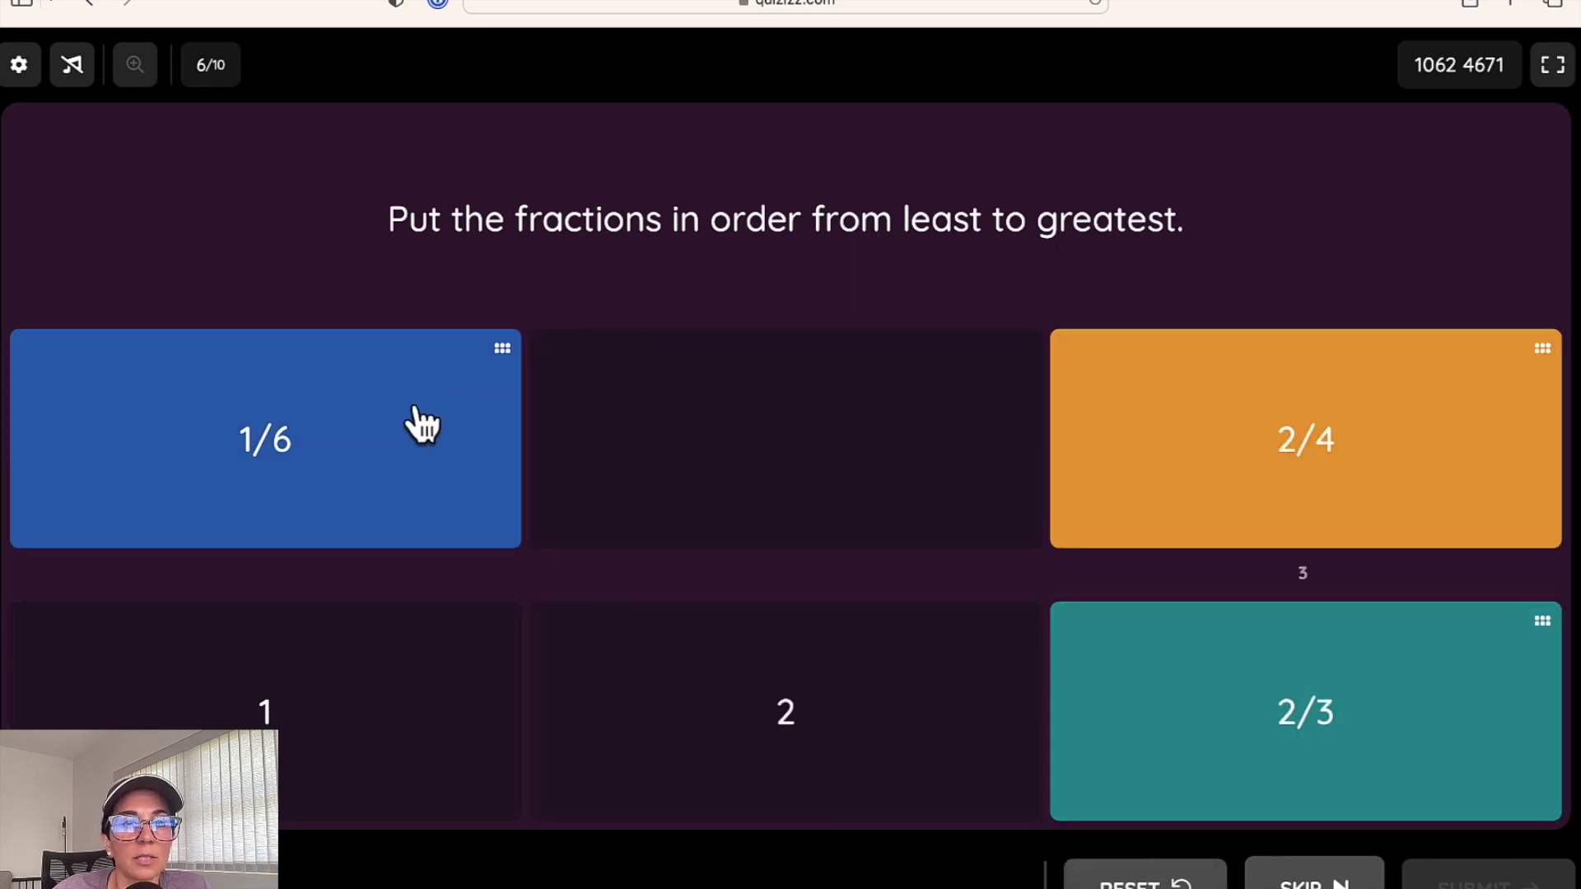
{"action": "left_click_drag", "start_coordinate": [421, 424], "coordinate": [836, 653]}
{"action": "left_click_drag", "start_coordinate": [1285, 526], "coordinate": [593, 716]}
{"action": "left_click_drag", "start_coordinate": [1224, 476], "coordinate": [565, 724]}
{"action": "left_click_drag", "start_coordinate": [1232, 487], "coordinate": [329, 733]}
{"action": "left_click_drag", "start_coordinate": [832, 723], "coordinate": [230, 705]}
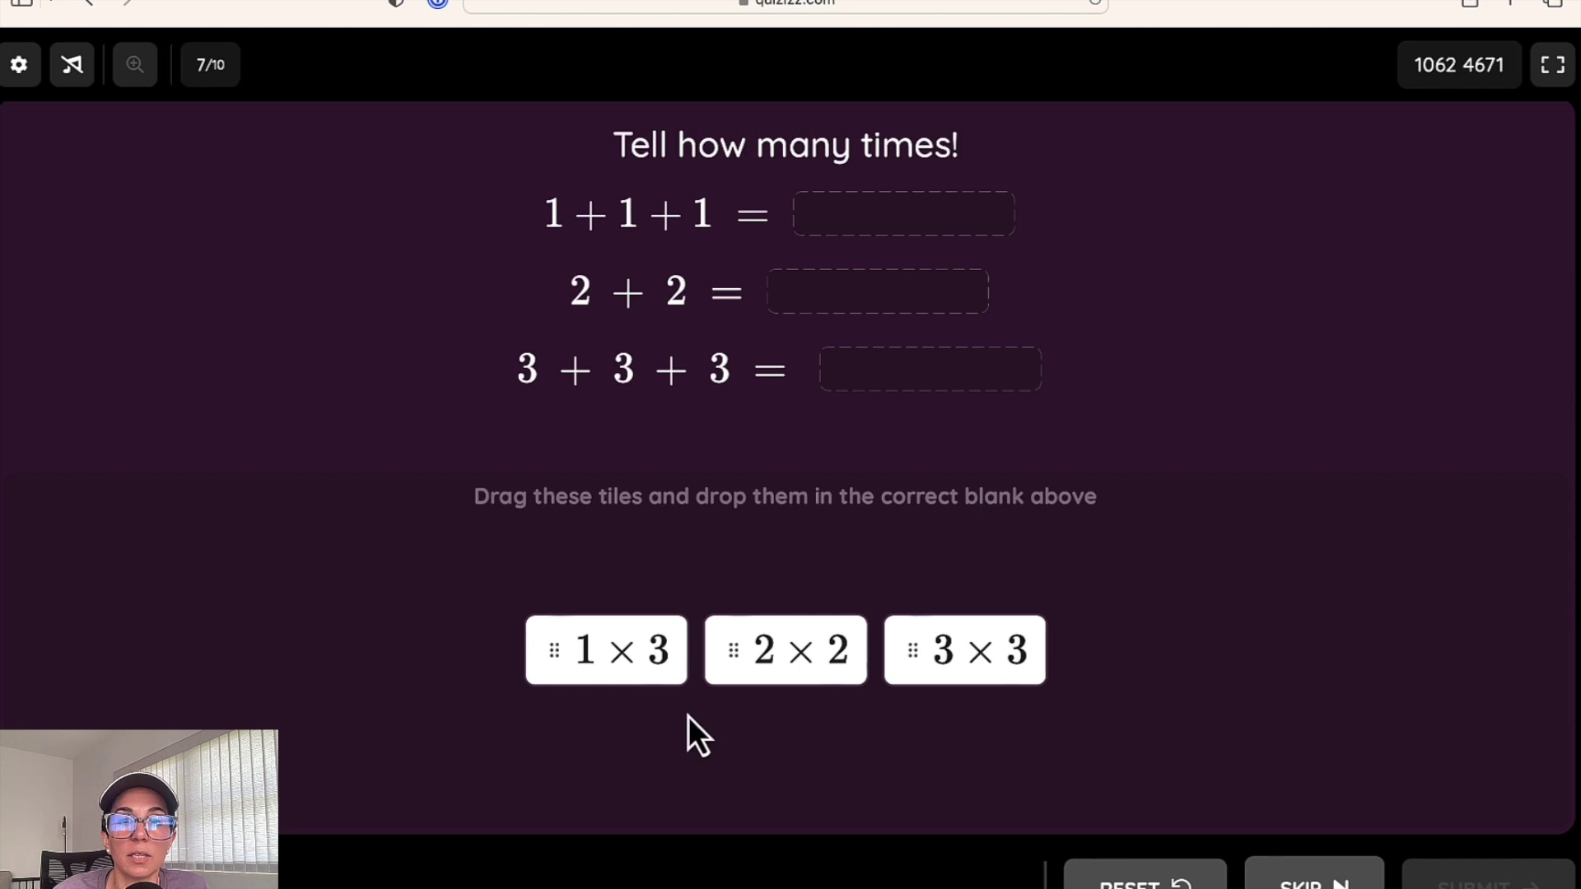
- Drop 1×3 into the blank after 1+1+1 = and advance to question 8
{"action": "left_click_drag", "start_coordinate": [670, 671], "coordinate": [889, 249]}
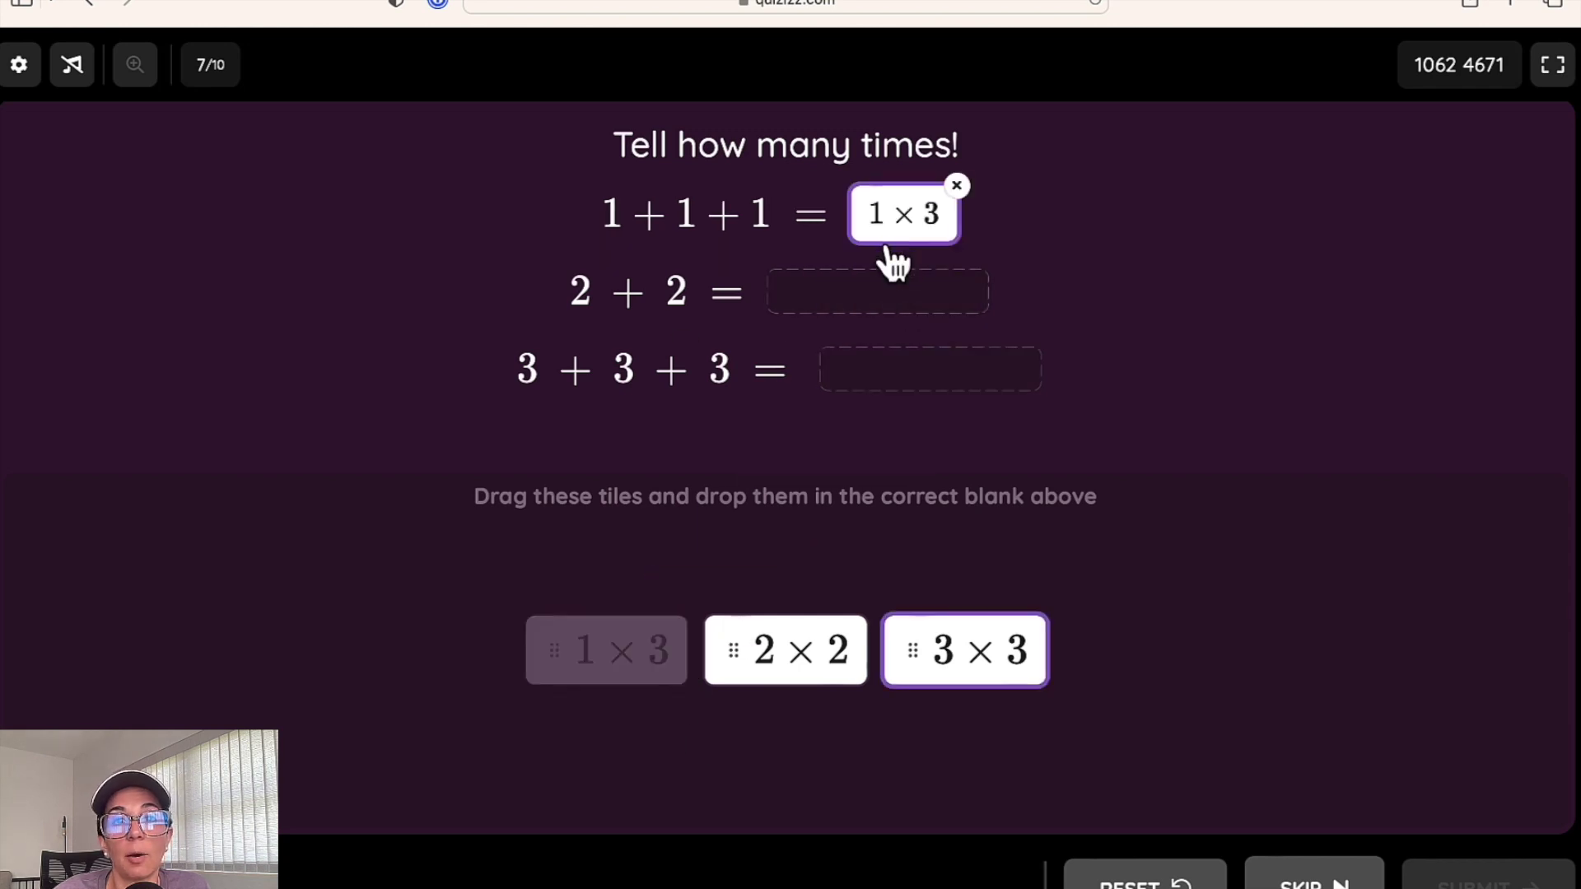
{"action": "left_click", "coordinate": [1350, 883]}
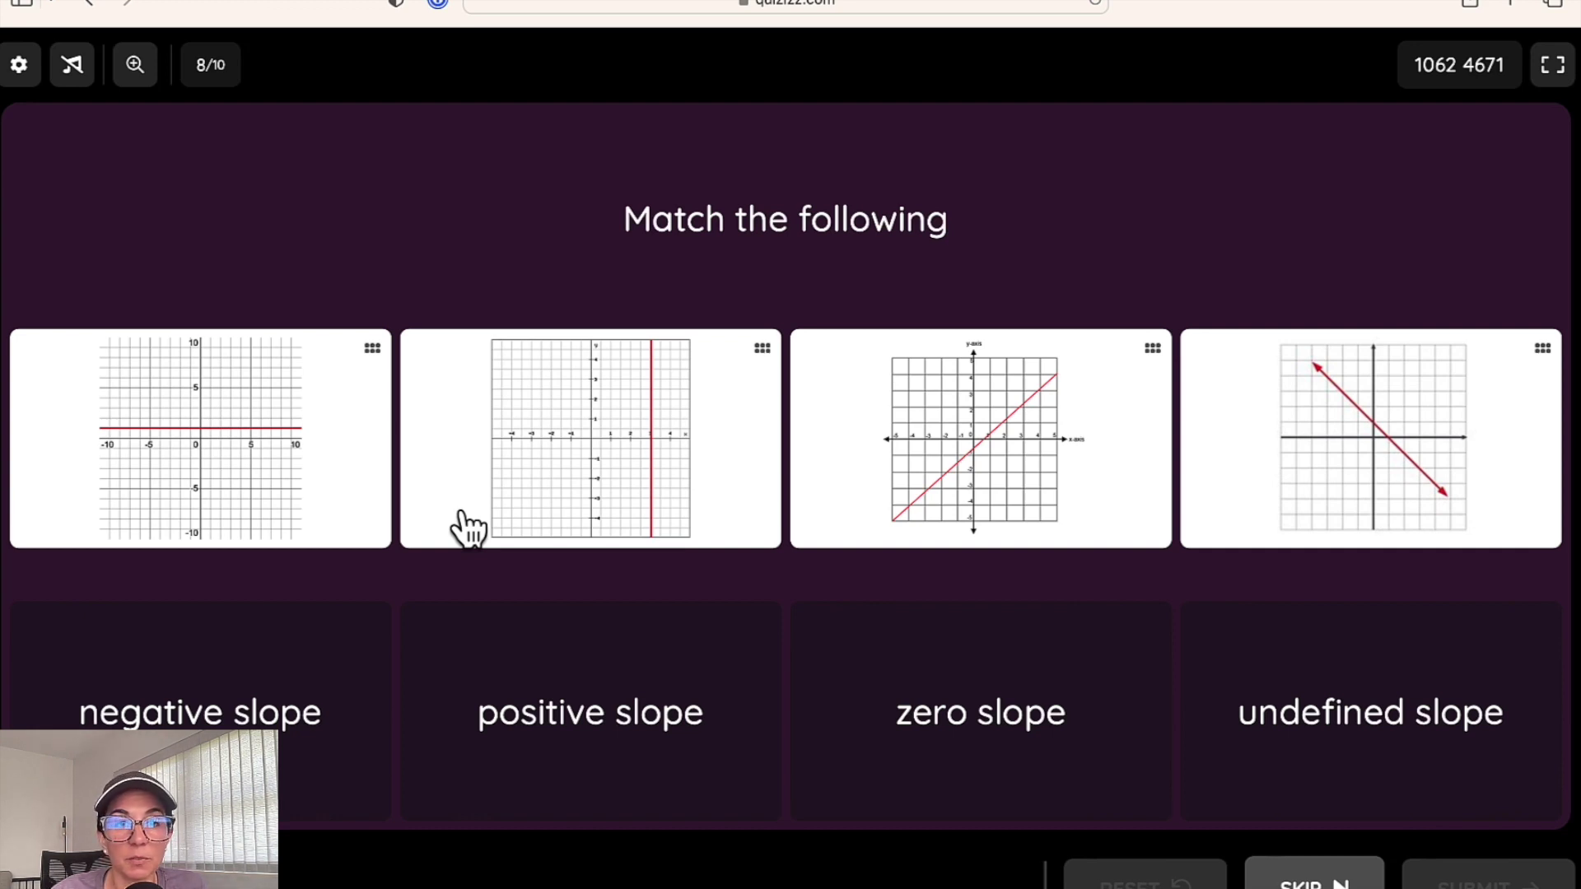
- Match rising, falling, horizontal and vertical lines to positive, negative, zero and undefined slope, then submit
{"action": "left_click_drag", "start_coordinate": [1094, 494], "coordinate": [698, 729]}
{"action": "left_click_drag", "start_coordinate": [1315, 474], "coordinate": [149, 713]}
{"action": "left_click_drag", "start_coordinate": [331, 481], "coordinate": [1178, 803]}
{"action": "left_click_drag", "start_coordinate": [706, 522], "coordinate": [1441, 818]}
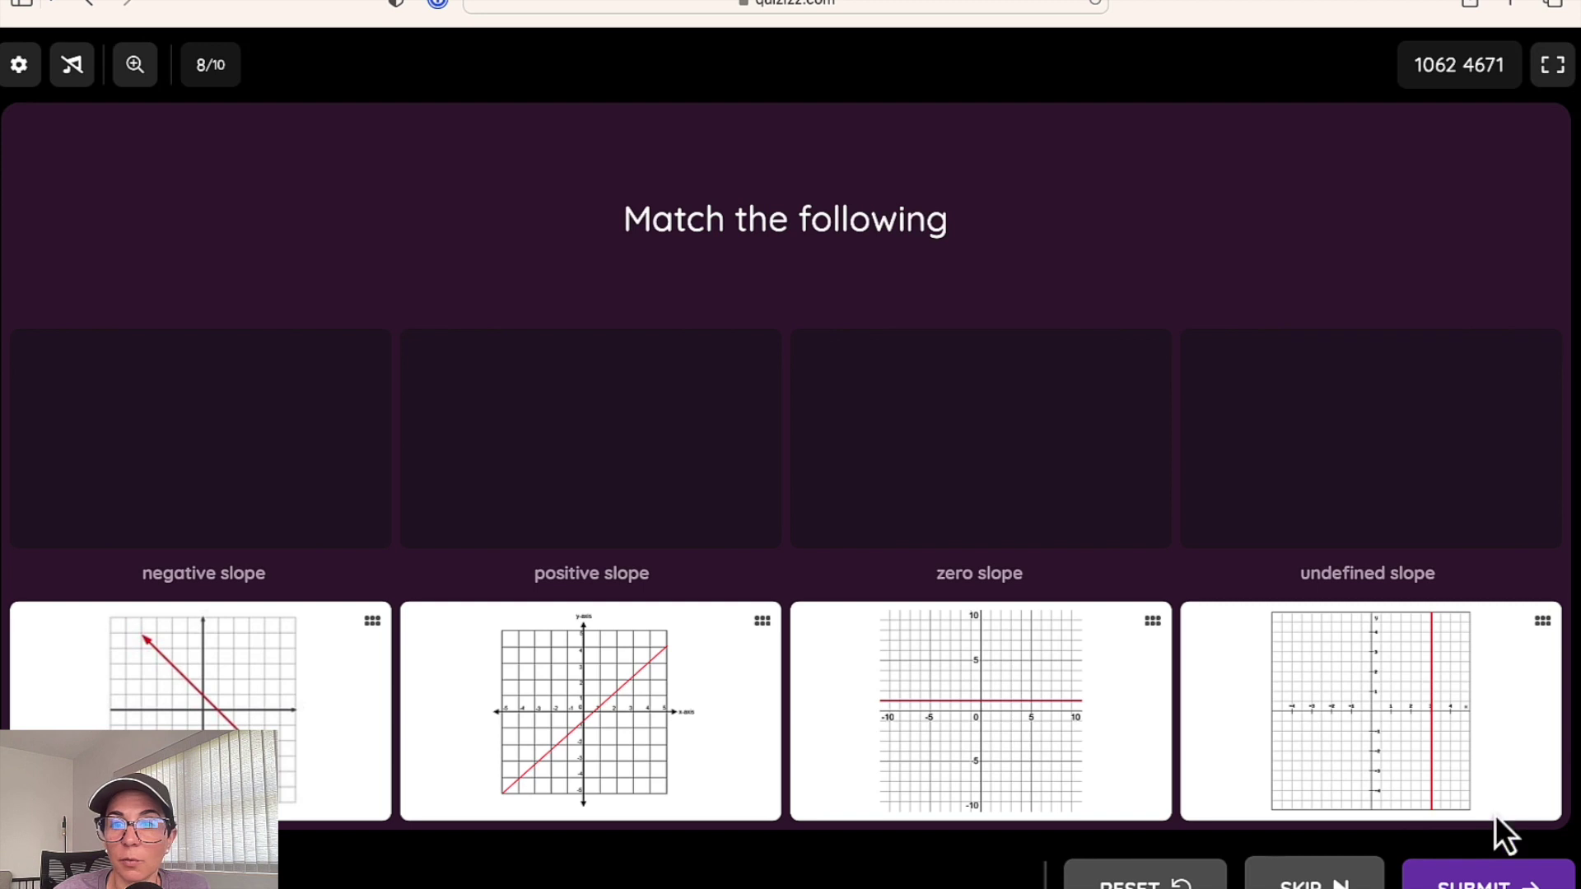
{"action": "left_click", "coordinate": [1474, 878]}
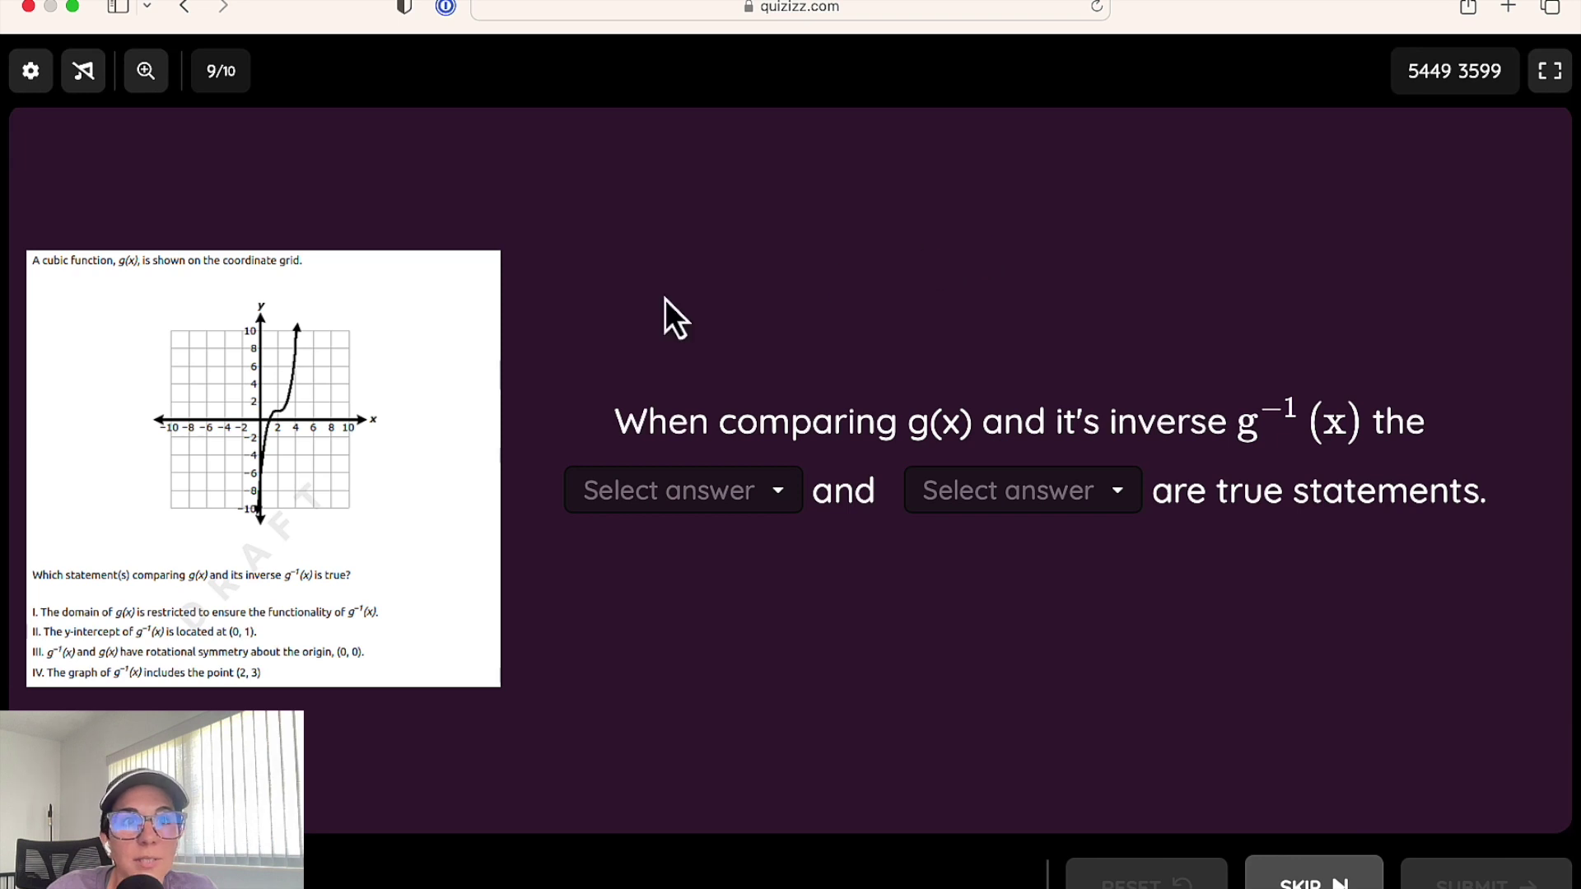
- View the enlarged cubic g(x) image, then open both Select answer dropdowns to review the choices
{"action": "left_click", "coordinate": [359, 404]}
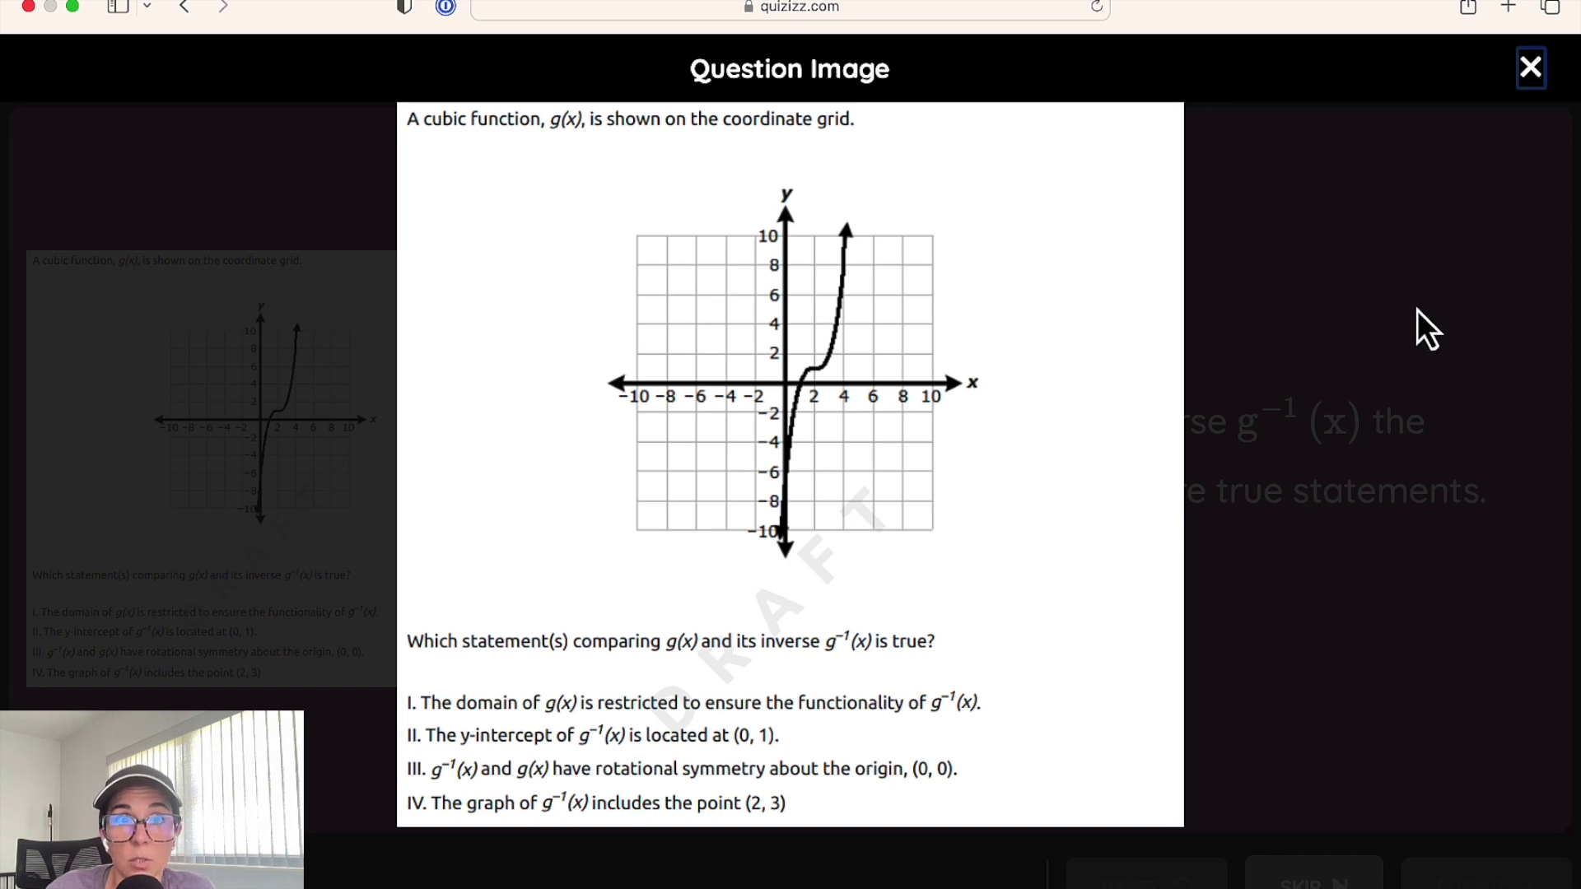
{"action": "left_click", "coordinate": [1530, 68]}
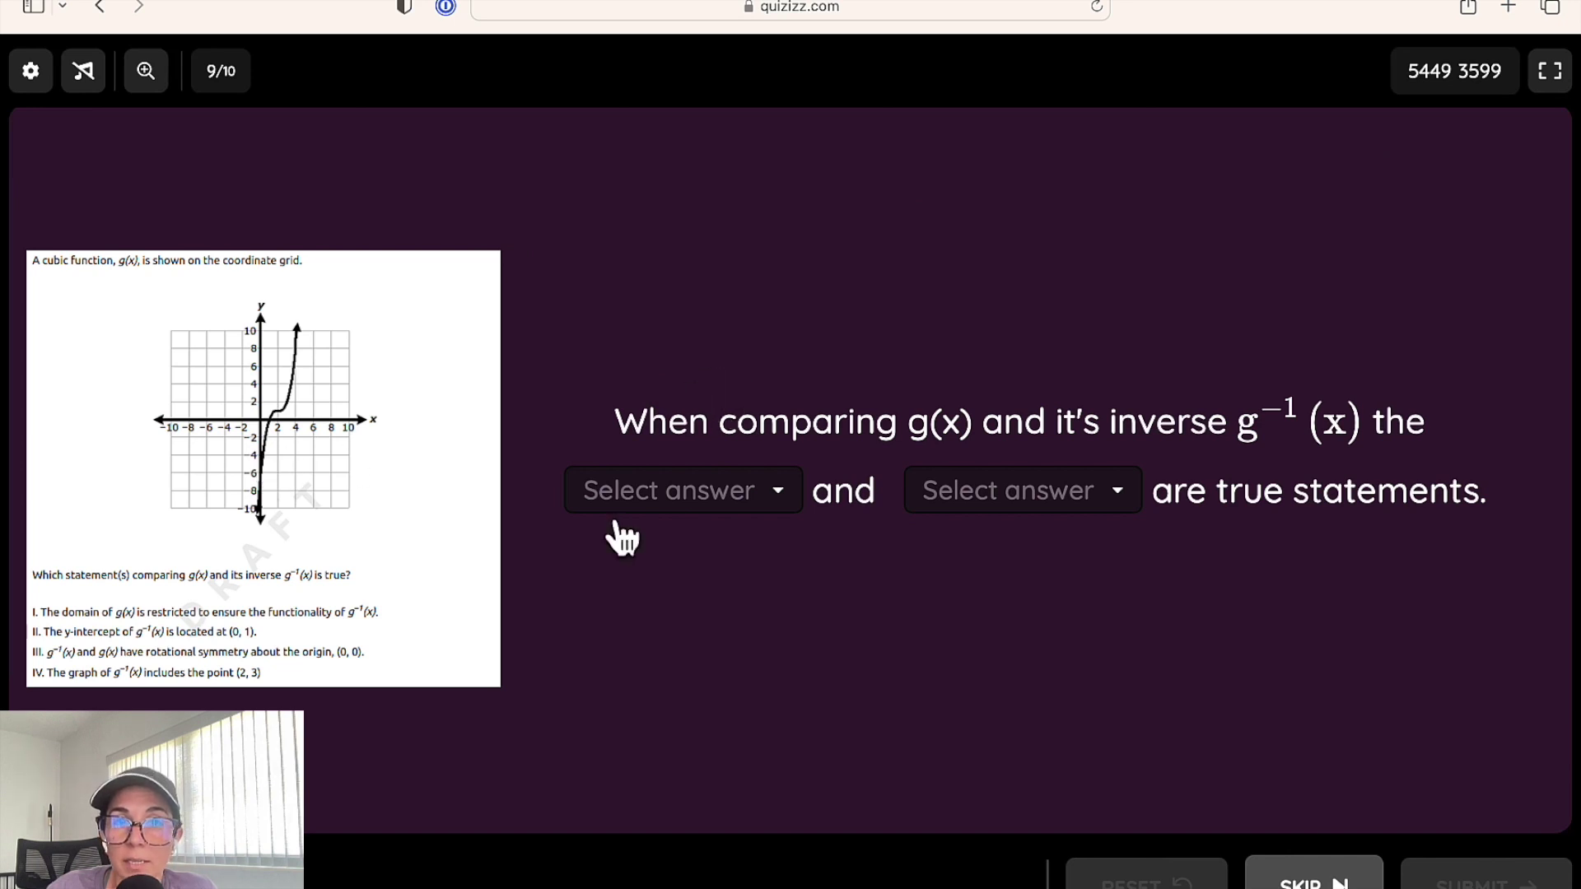
{"action": "left_click", "coordinate": [651, 501]}
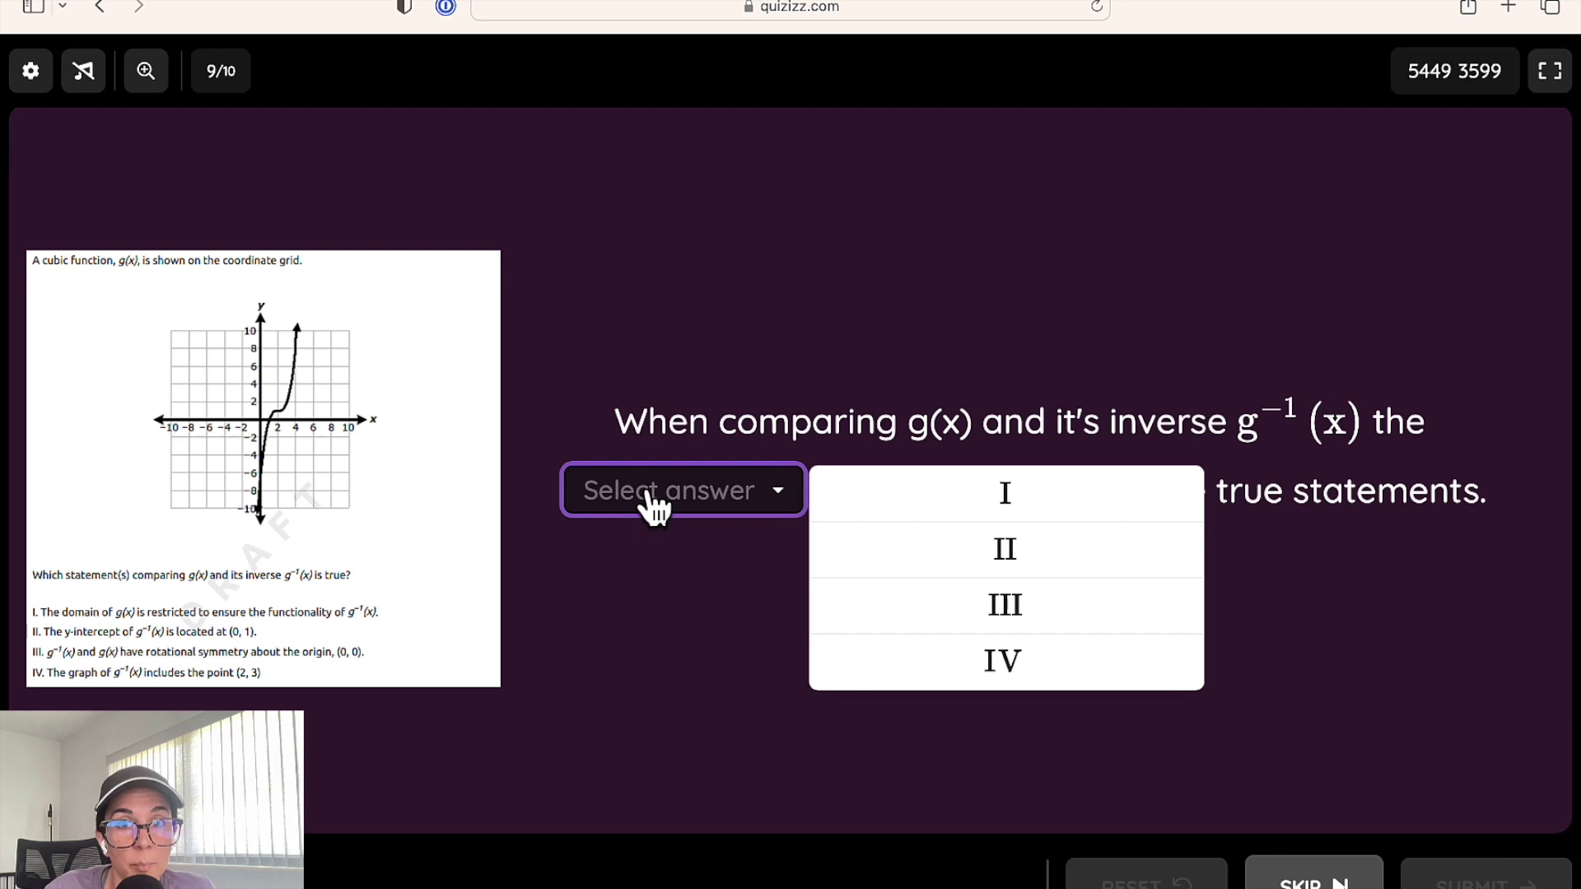
{"action": "left_click", "coordinate": [714, 589]}
{"action": "left_click", "coordinate": [992, 517]}
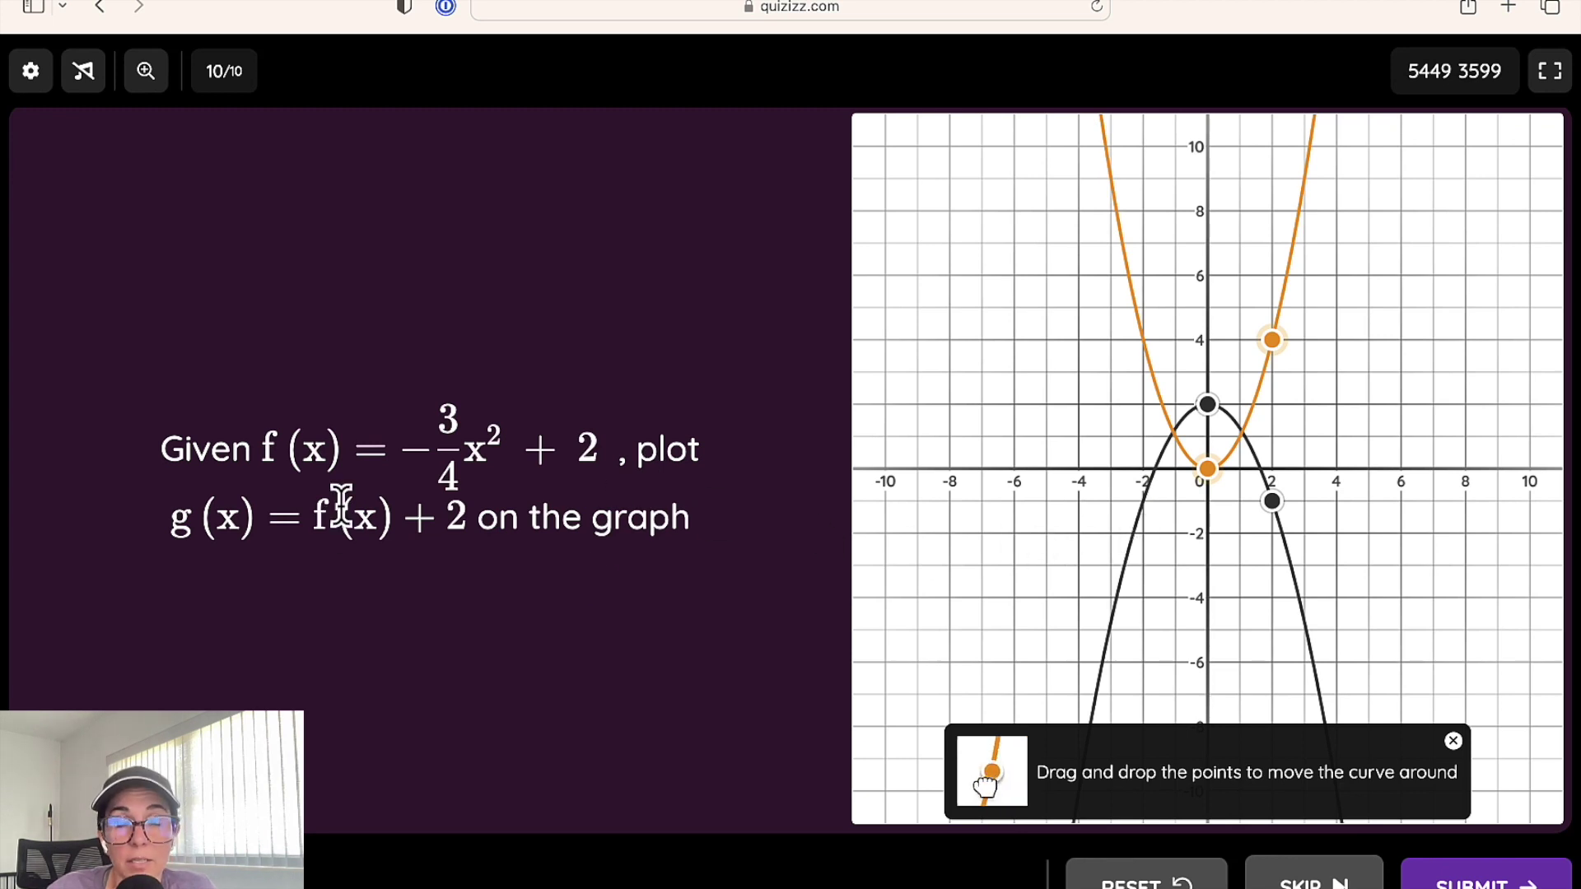
- Drag the orange parabola's vertex up the y-axis to about (0, 3.5), above f(x)
{"action": "left_click_drag", "start_coordinate": [1211, 486], "coordinate": [1259, 420]}
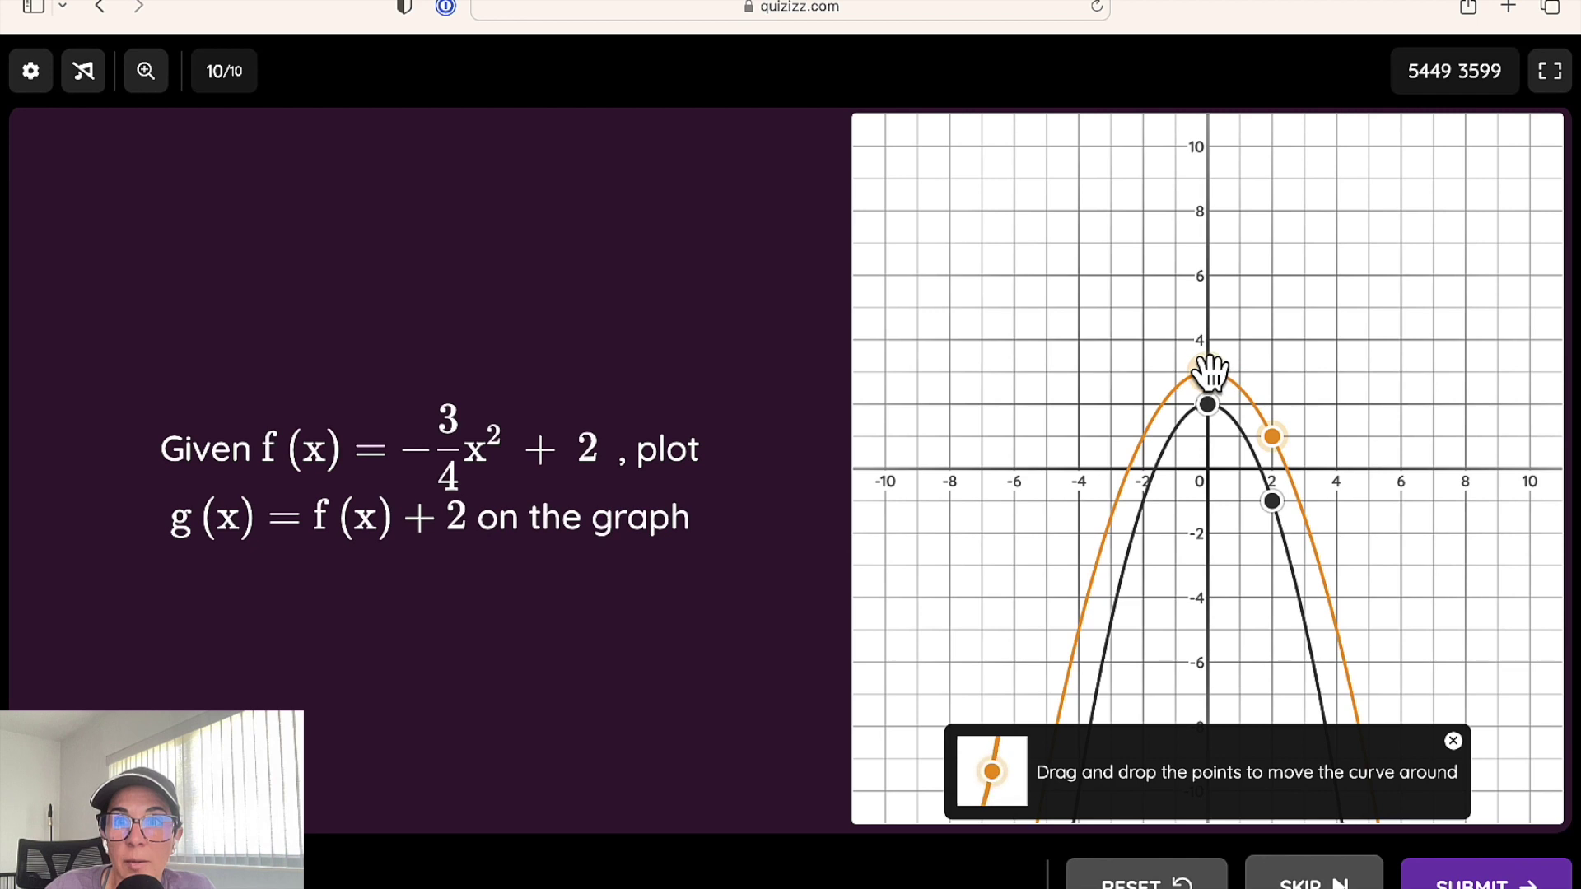
{"action": "mouse_move", "coordinate": [1211, 372]}
{"action": "left_mouse_down"}
{"action": "mouse_move", "coordinate": [1209, 333]}
{"action": "mouse_move", "coordinate": [1207, 372]}
{"action": "left_mouse_up"}
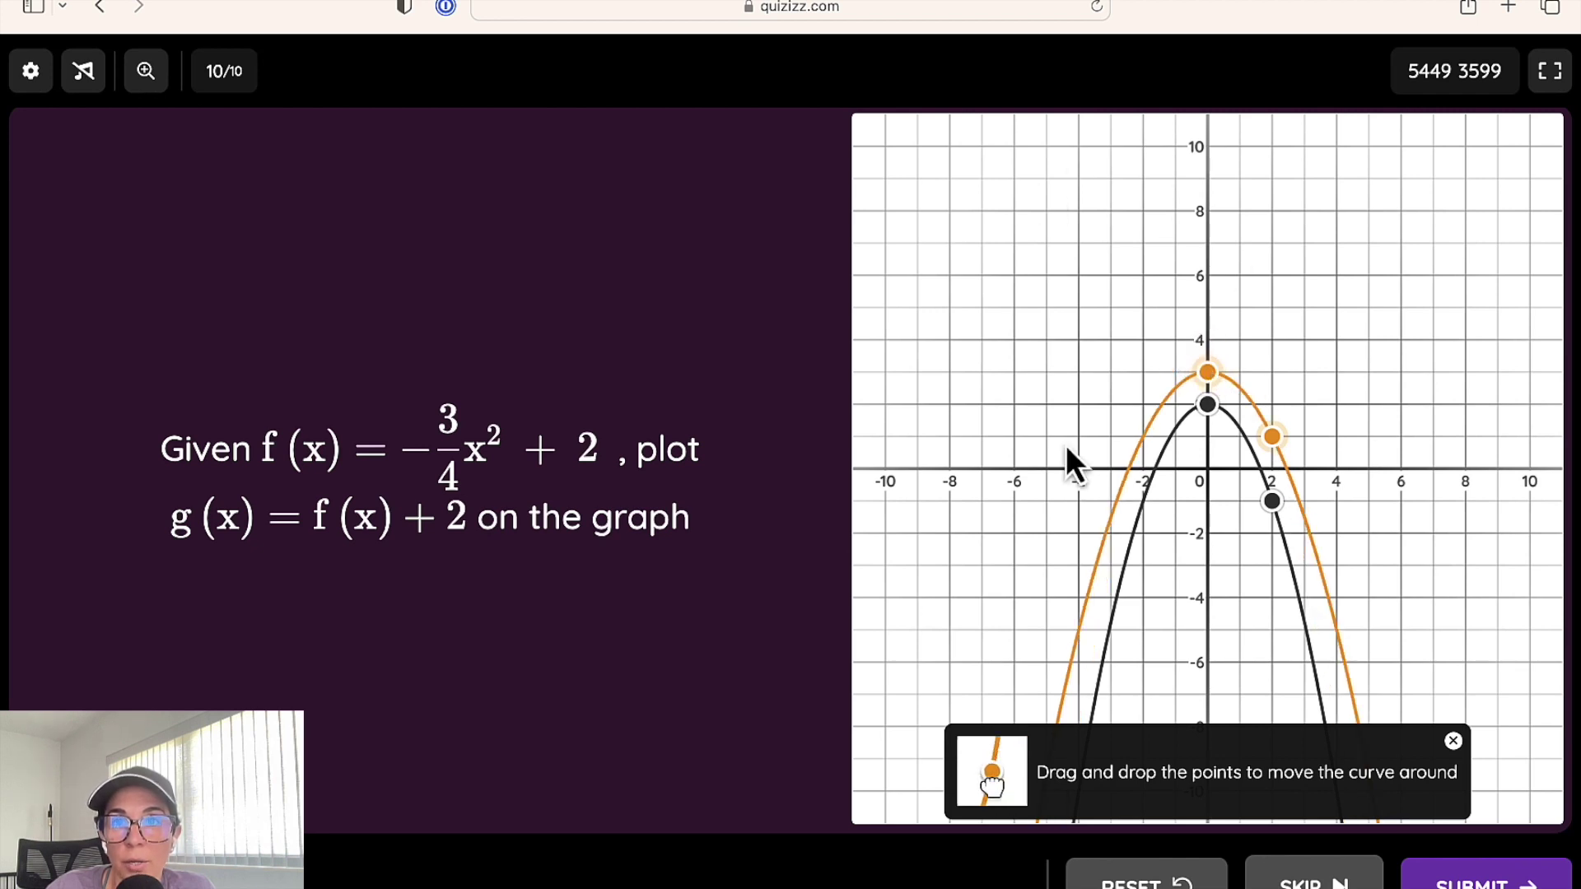